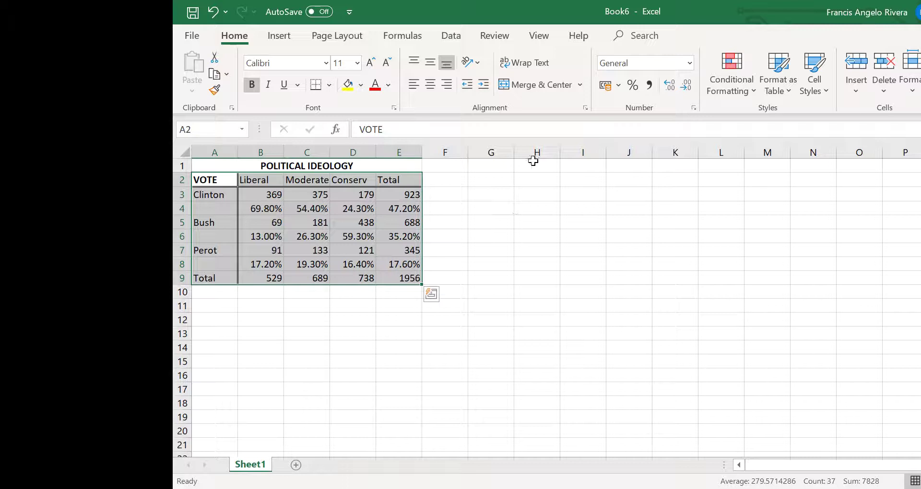
# Give the vote table A2:E9 a thick solid outline border.
pyautogui.rightClick(333, 188)
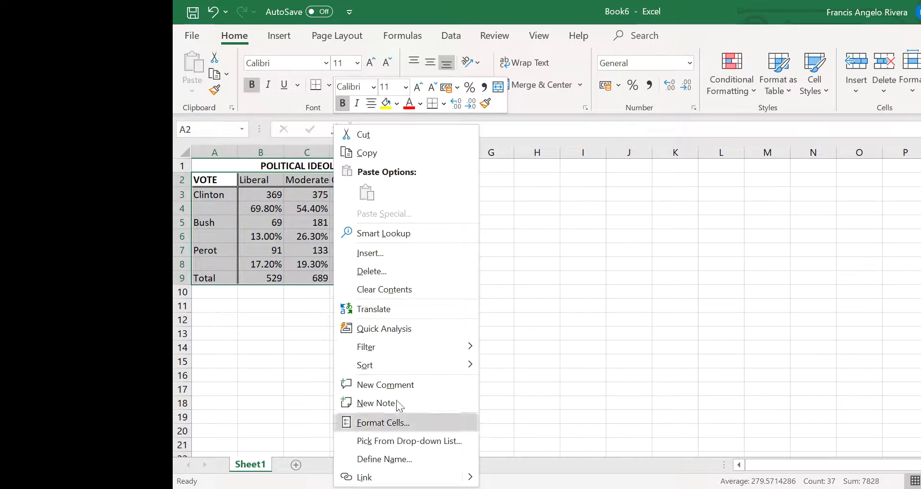
pyautogui.click(394, 422)
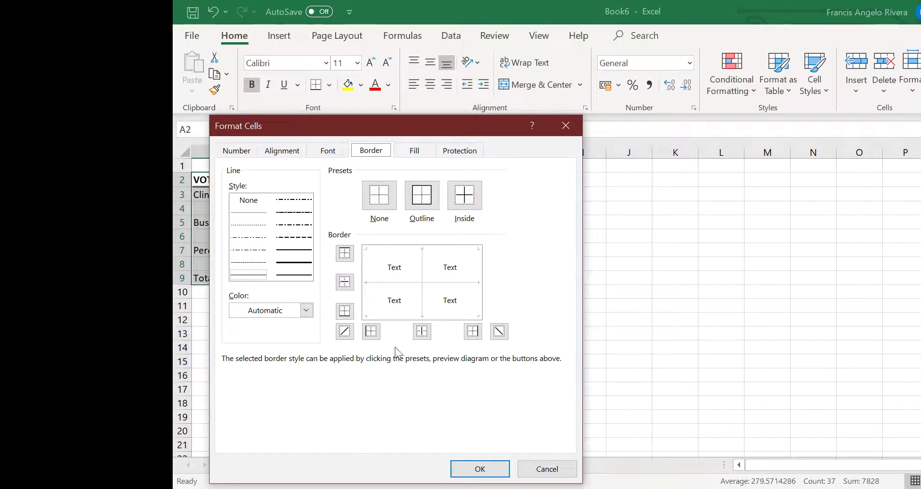
pyautogui.click(302, 251)
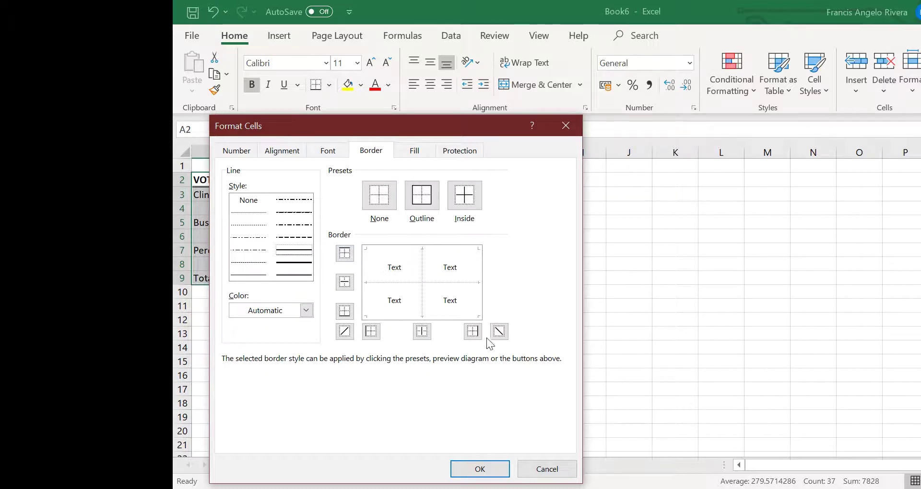
pyautogui.click(438, 210)
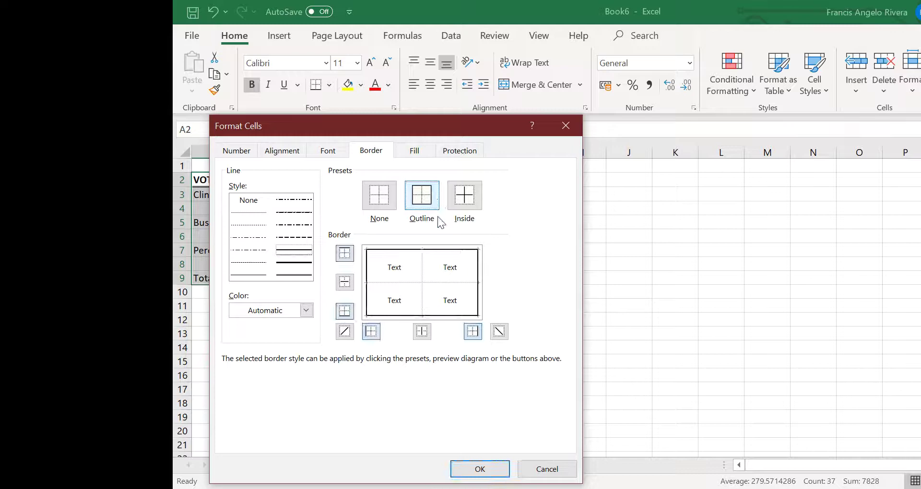
pyautogui.click(470, 465)
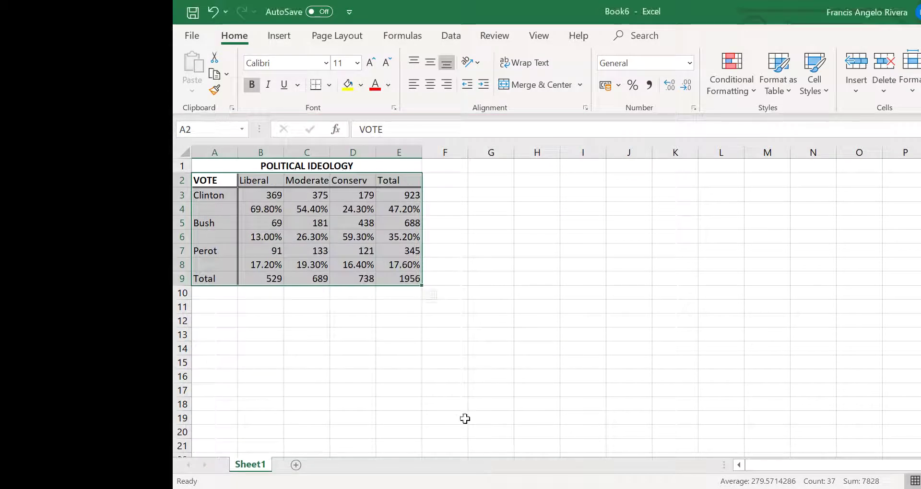
pyautogui.click(438, 333)
pyautogui.click(495, 341)
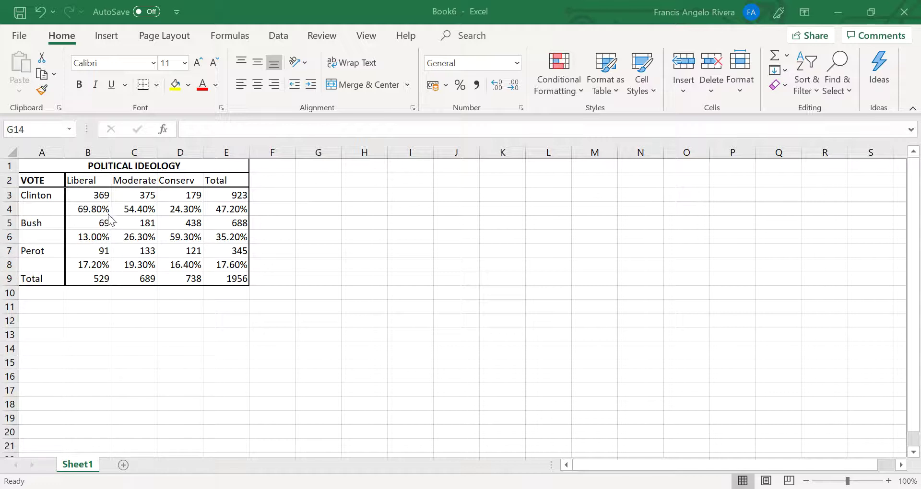
# Add medium solid bottom borders under the percentage rows B4:E4, B6:E6 and B8:E8.
pyautogui.moveTo(106, 211); pyautogui.dragTo(238, 214)
pyautogui.keyDown('ctrl'); pyautogui.moveTo(89, 237); pyautogui.dragTo(217, 238); pyautogui.keyUp('ctrl')
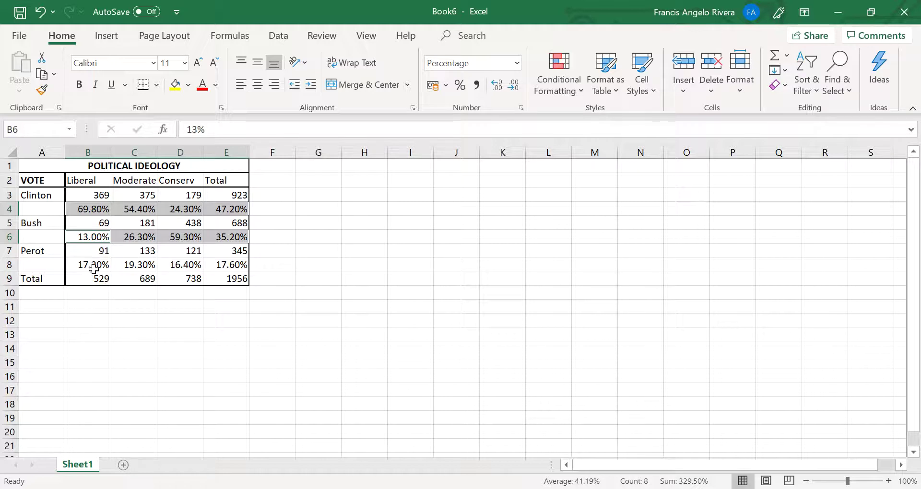
pyautogui.keyDown('ctrl'); pyautogui.moveTo(94, 267); pyautogui.dragTo(217, 268); pyautogui.keyUp('ctrl')
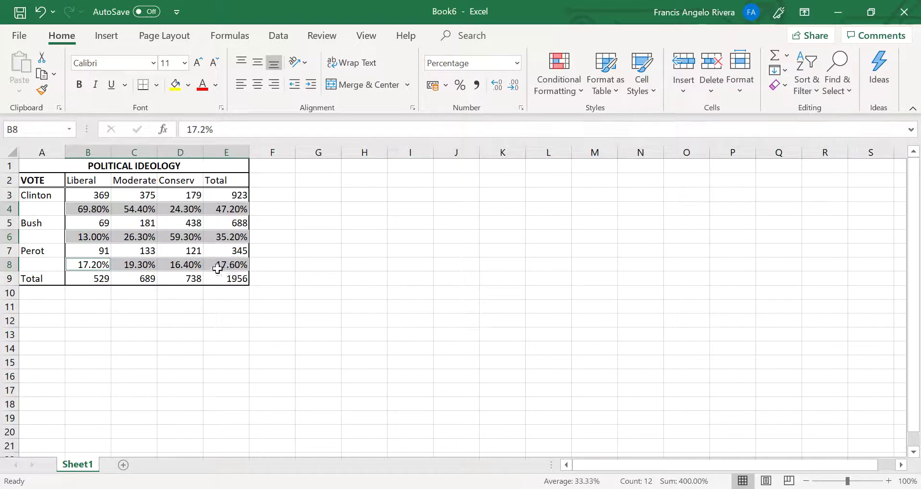
pyautogui.rightClick(225, 263)
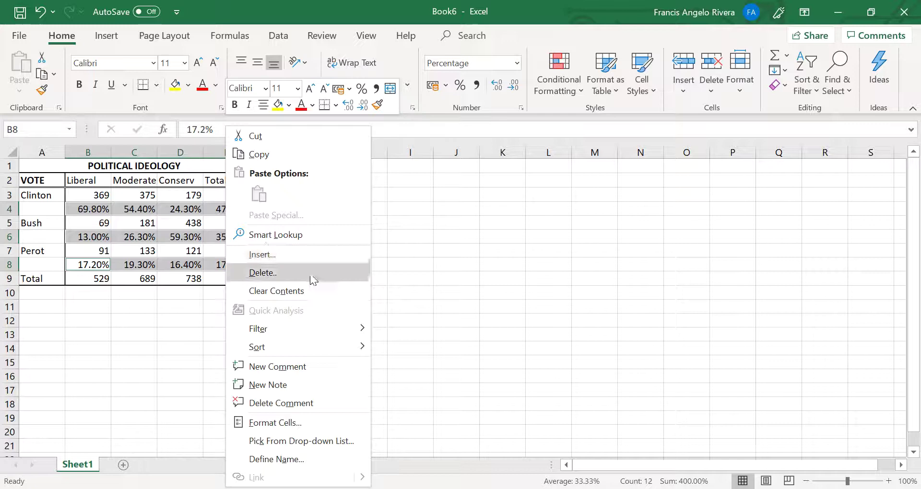
pyautogui.click(290, 424)
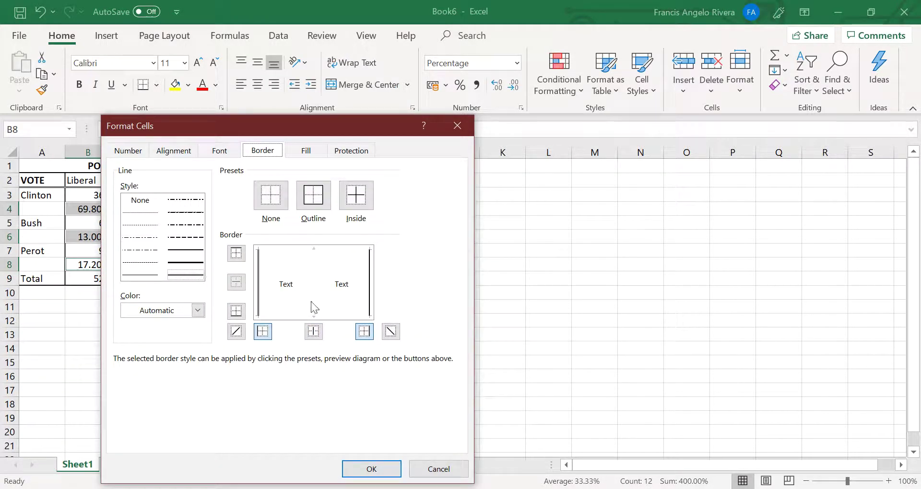
pyautogui.click(194, 261)
pyautogui.click(194, 250)
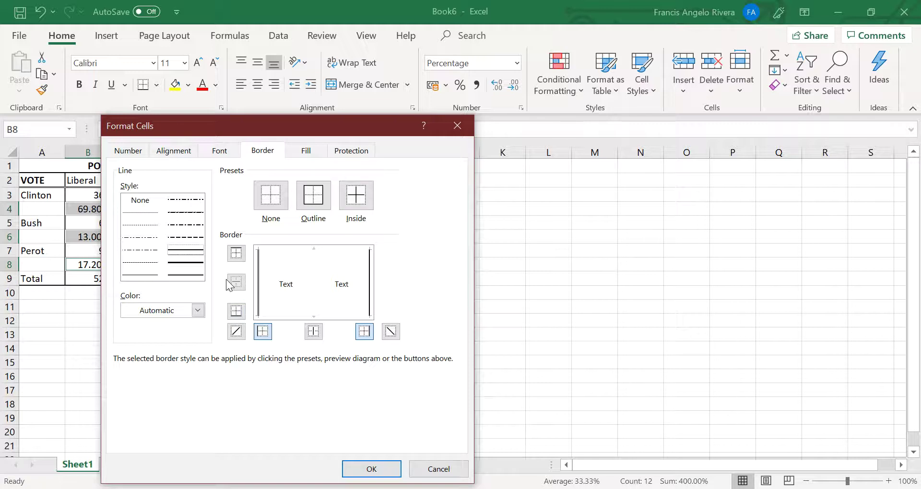
pyautogui.click(238, 316)
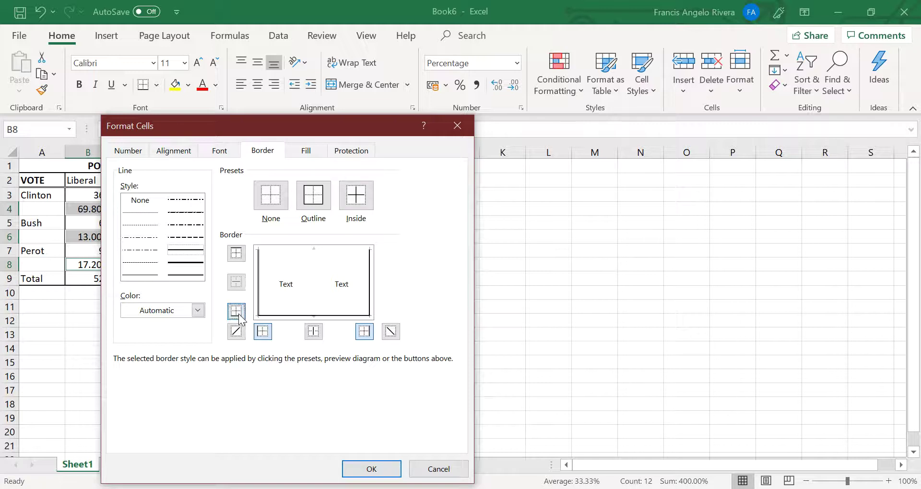
pyautogui.click(372, 469)
pyautogui.moveTo(98, 194); pyautogui.dragTo(187, 261)
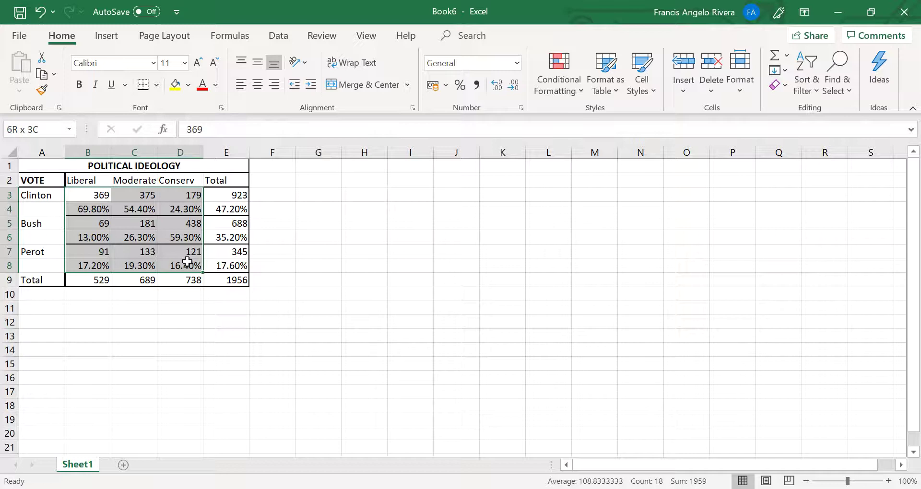
# Add vertical border lines between the vote figure columns in B3:D8.
pyautogui.moveTo(188, 262); pyautogui.dragTo(186, 264)
pyautogui.rightClick(182, 254)
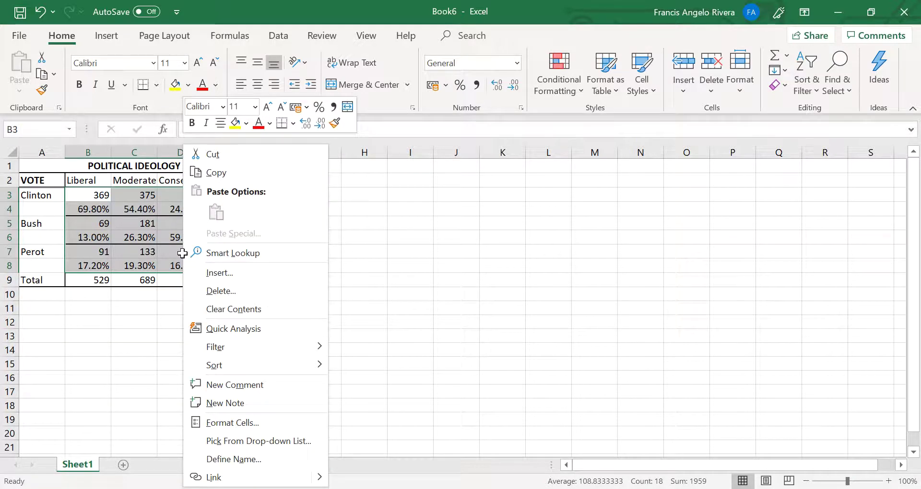
pyautogui.click(231, 423)
pyautogui.click(122, 251)
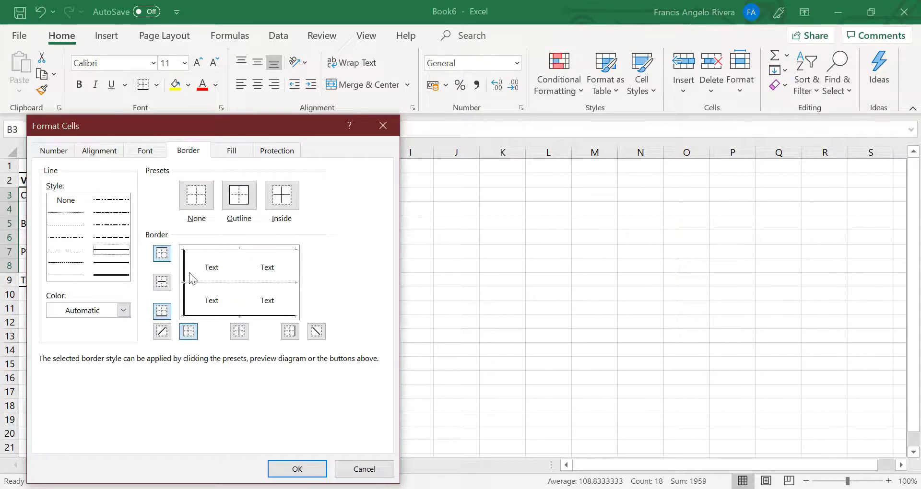
pyautogui.click(296, 282)
pyautogui.click(296, 469)
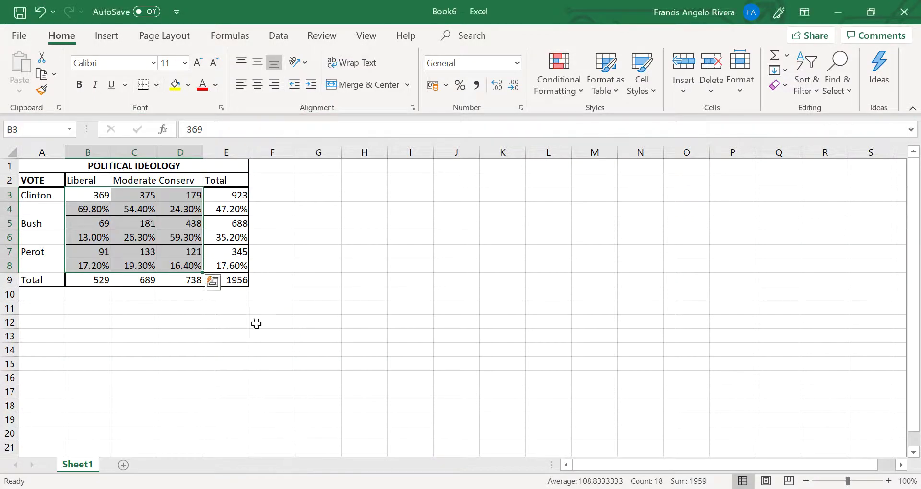
pyautogui.click(224, 334)
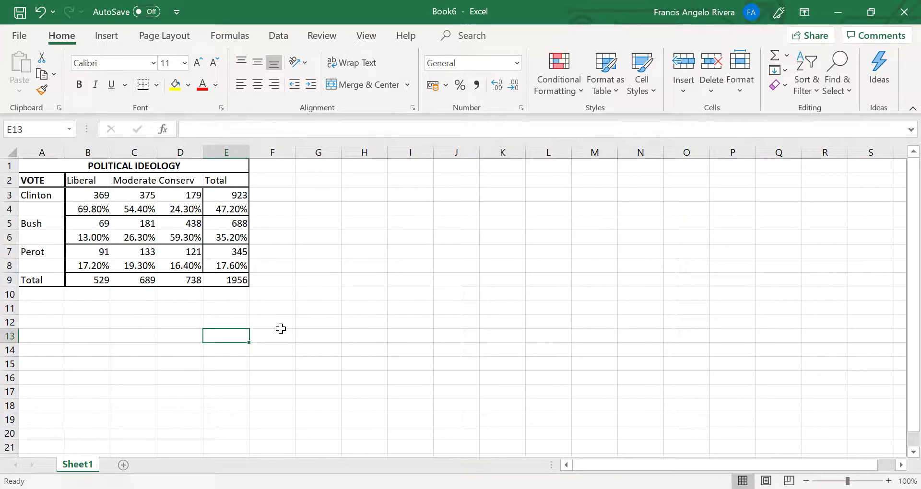
pyautogui.click(298, 247)
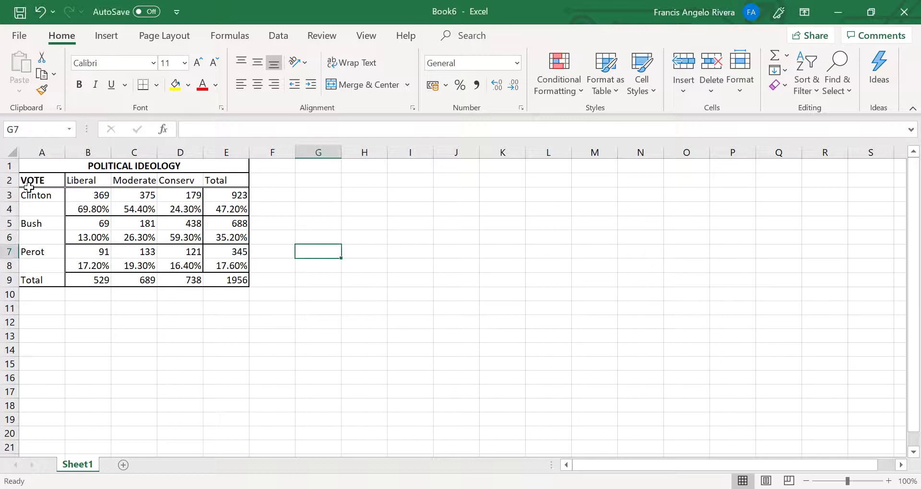
# Apply a light grey fill to the candidate row labels in A2:A9.
pyautogui.moveTo(36, 181); pyautogui.dragTo(33, 279)
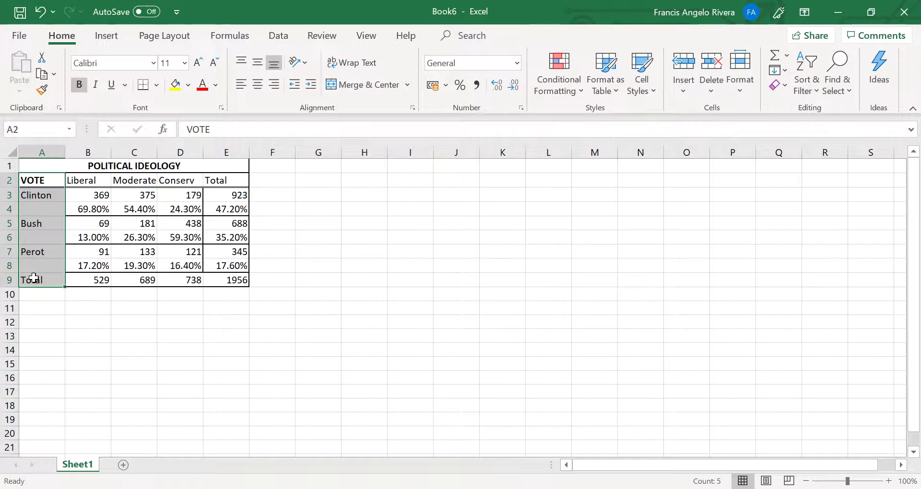
pyautogui.rightClick(33, 279)
pyautogui.click(84, 421)
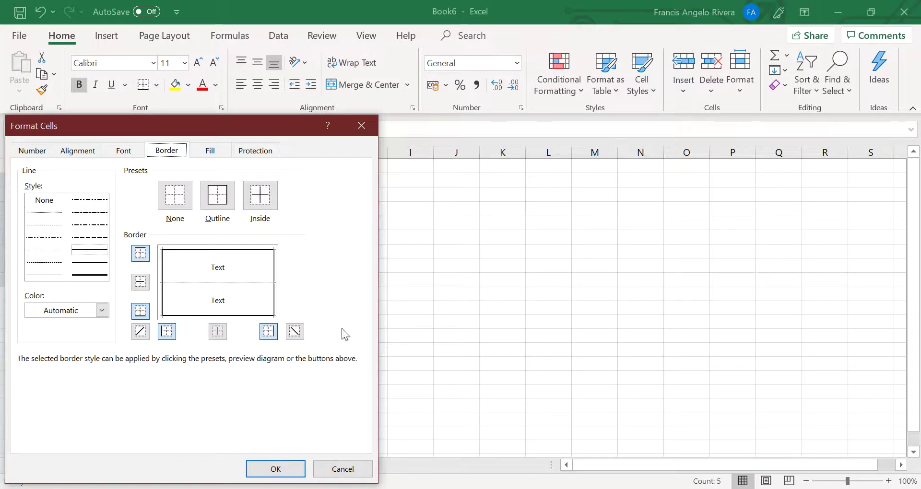
pyautogui.click(211, 151)
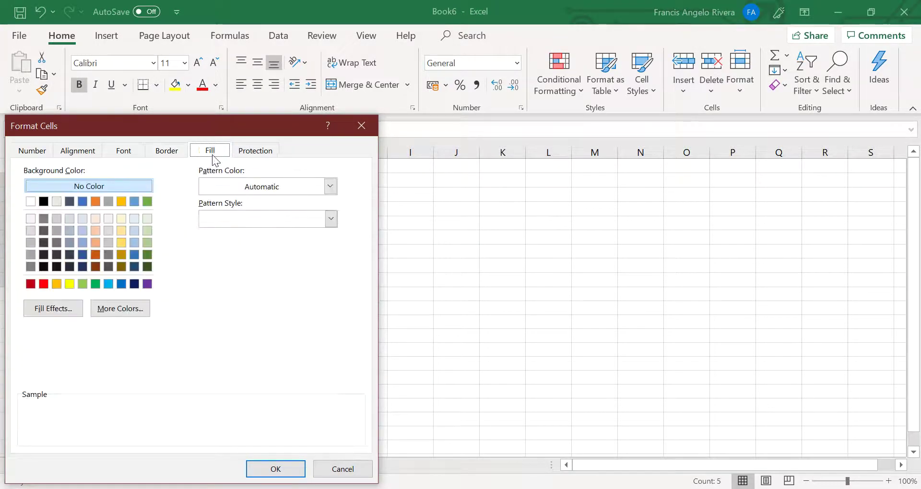
pyautogui.click(107, 202)
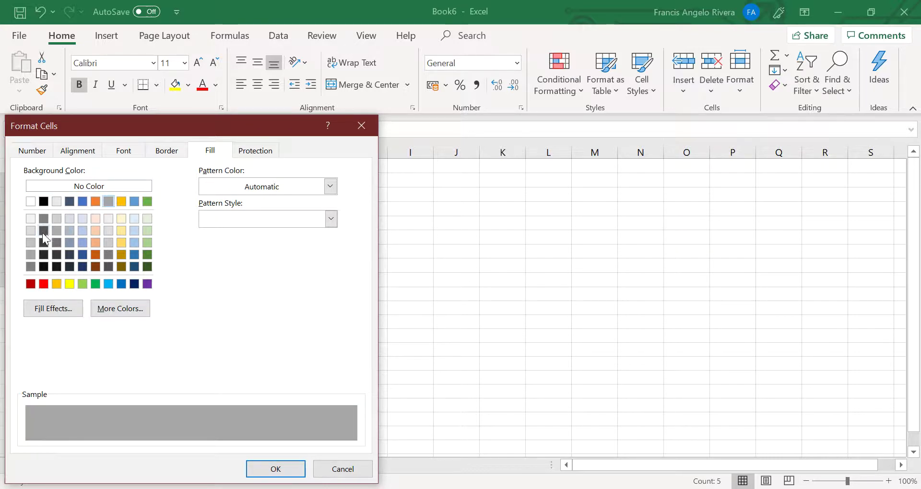
pyautogui.click(30, 221)
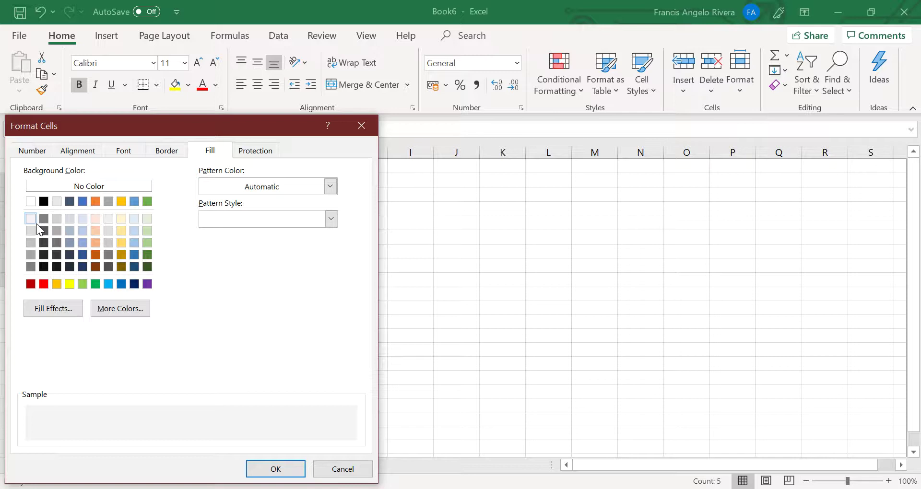
pyautogui.click(34, 228)
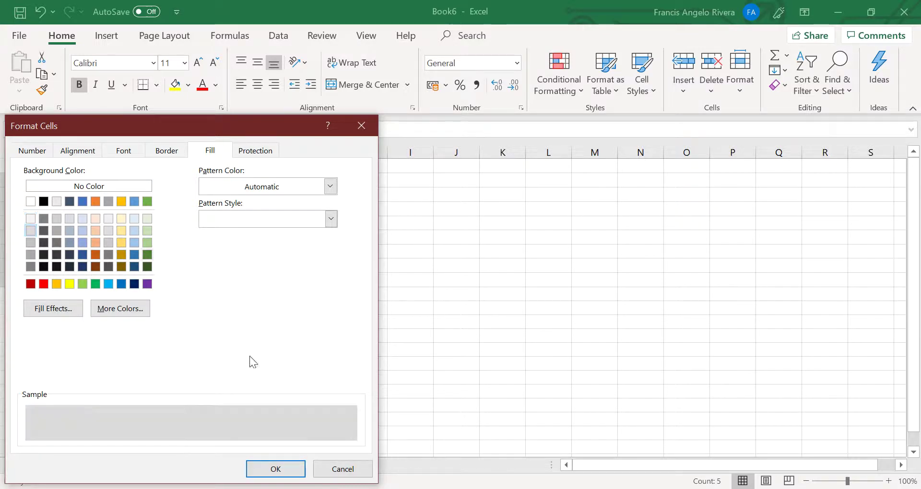
pyautogui.click(262, 469)
pyautogui.click(128, 322)
# Shade the B2:E2 headings (Liberal, Moderate, Conserv, Total) light grey.
pyautogui.moveTo(95, 181); pyautogui.dragTo(208, 178)
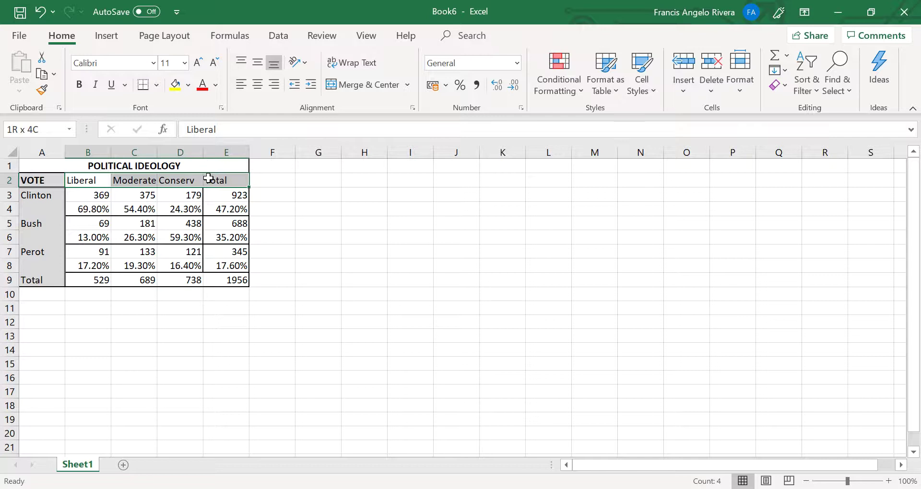
pyautogui.moveTo(209, 178)
pyautogui.mouseDown()
pyautogui.moveTo(175, 185)
pyautogui.moveTo(208, 184)
pyautogui.mouseUp()
pyautogui.rightClick(109, 177)
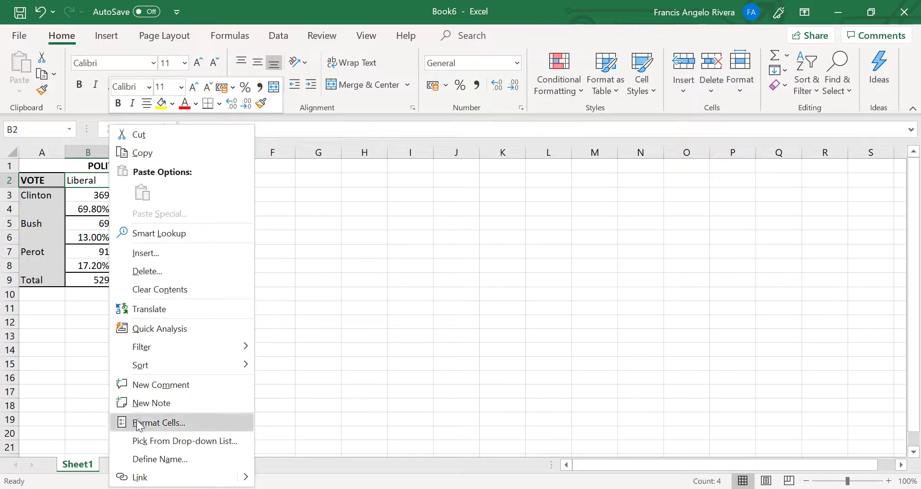
pyautogui.click(139, 422)
pyautogui.click(31, 230)
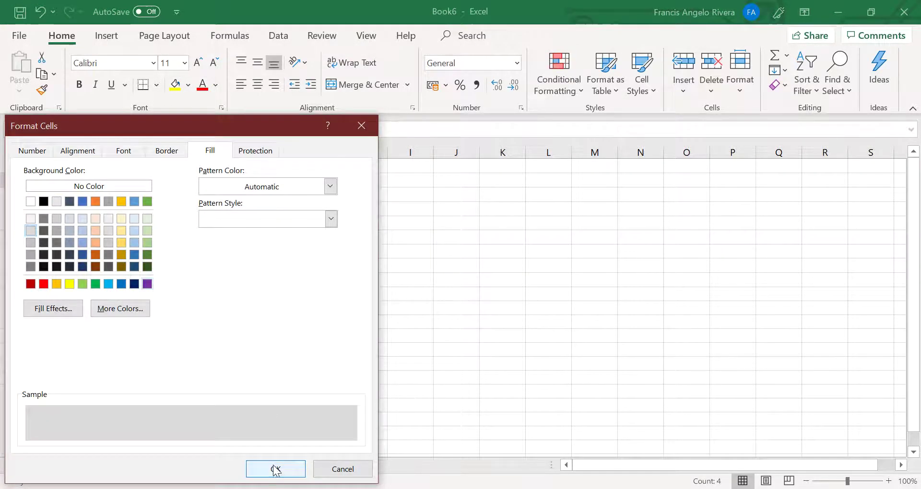
pyautogui.click(275, 469)
pyautogui.click(226, 316)
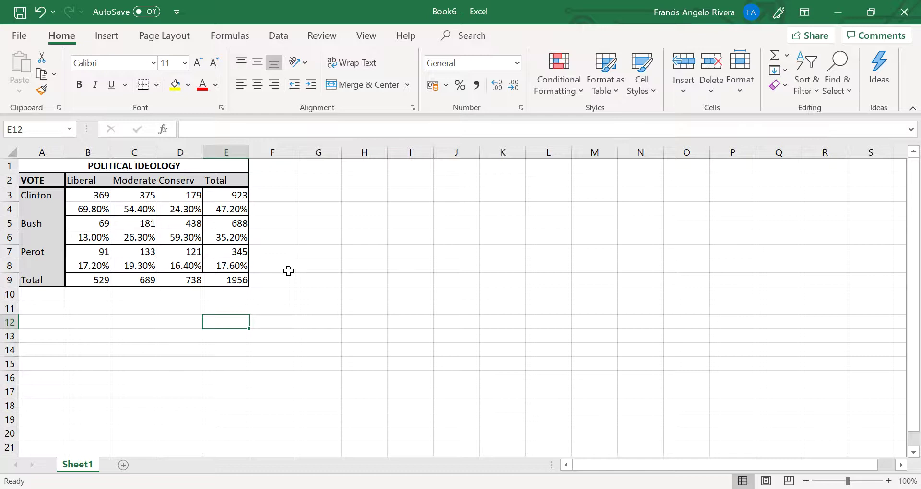
# Select Clinton, Bush and Perot (A3, A5, A7) plus their totals 923, 688, 345 (E3, E5, E7).
pyautogui.click(43, 194)
pyautogui.keyDown('ctrl'); pyautogui.click(47, 223); pyautogui.keyUp('ctrl')
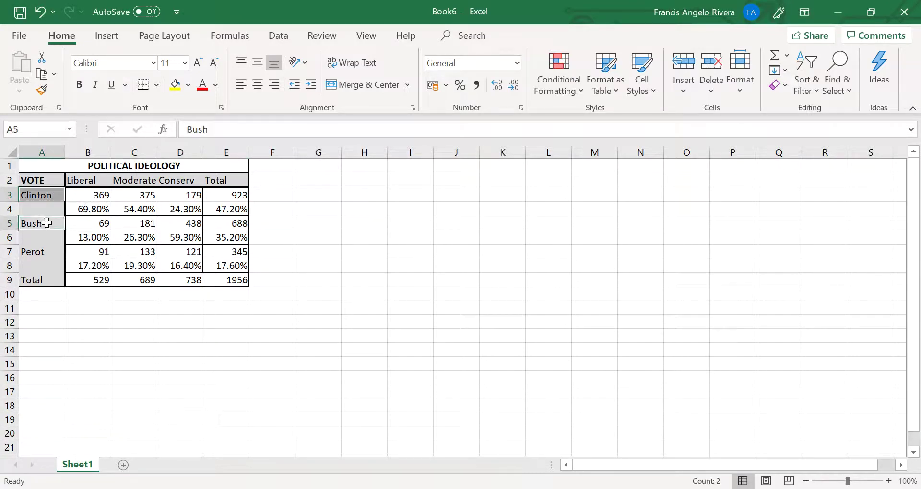
pyautogui.keyDown('ctrl'); pyautogui.click(40, 255); pyautogui.keyUp('ctrl')
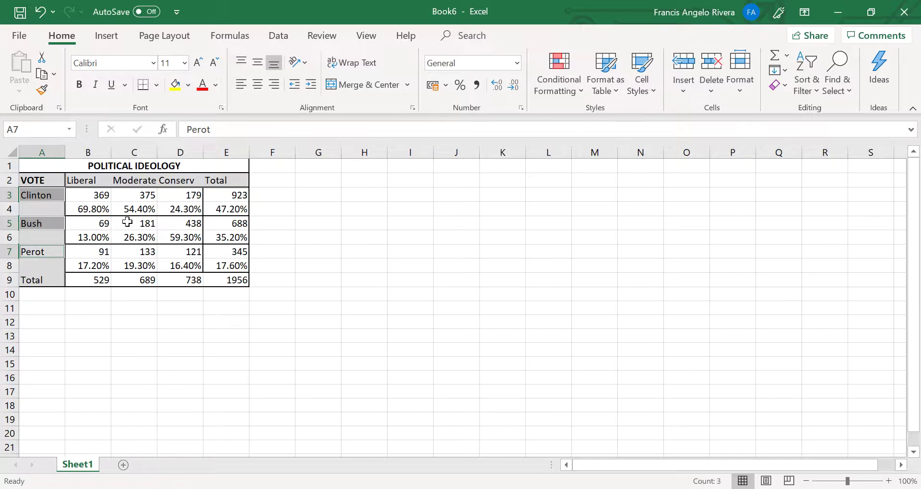
pyautogui.keyDown('ctrl'); pyautogui.click(226, 194); pyautogui.keyUp('ctrl')
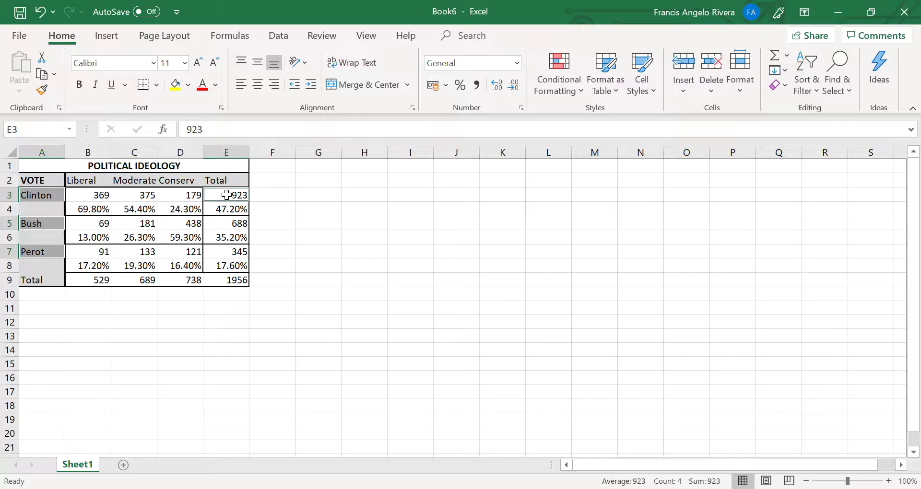
pyautogui.keyDown('ctrl'); pyautogui.click(238, 224); pyautogui.keyUp('ctrl')
pyautogui.keyDown('ctrl'); pyautogui.click(227, 252); pyautogui.keyUp('ctrl')
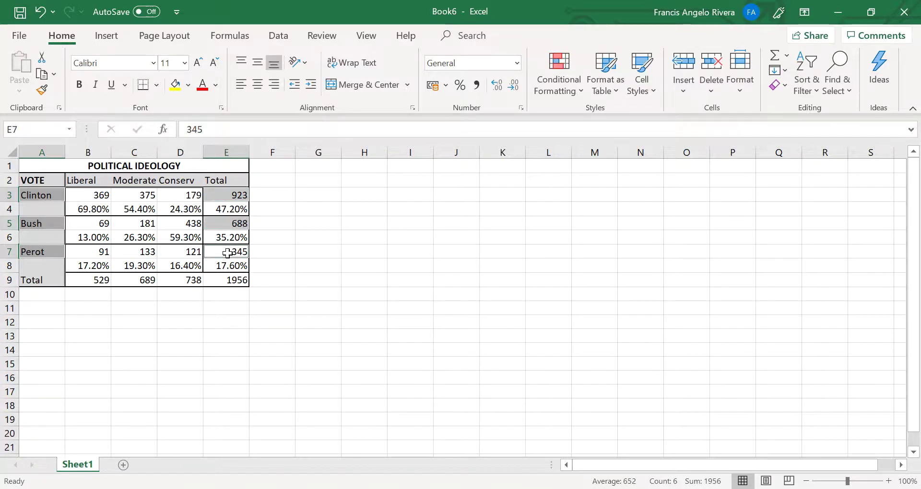
# Insert a 2-D pie chart of the selected candidate totals.
pyautogui.click(103, 39)
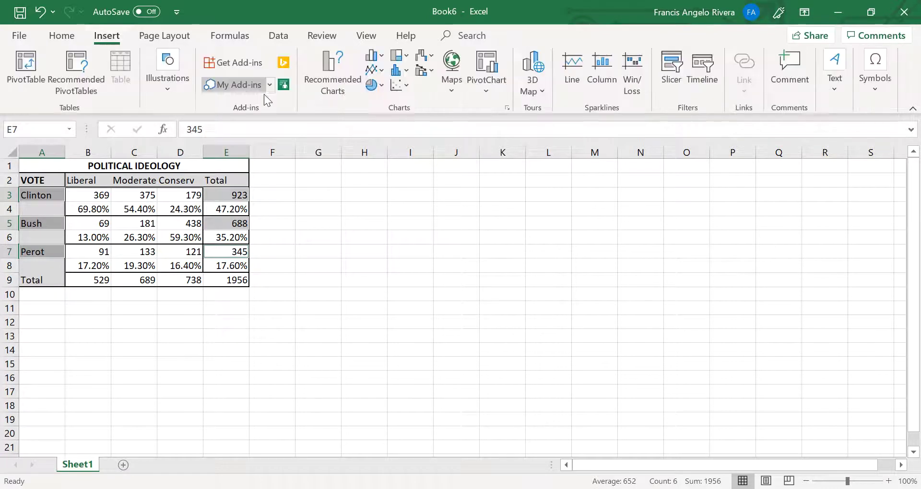
pyautogui.click(381, 88)
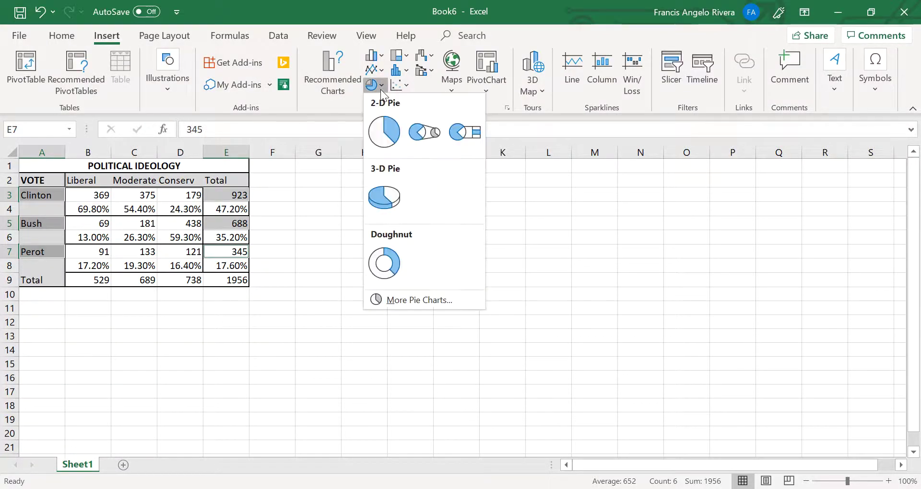
pyautogui.click(382, 137)
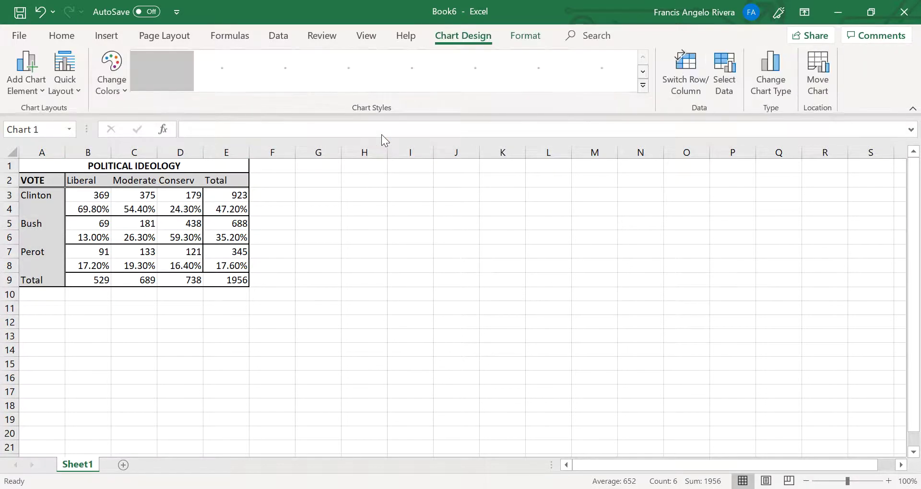
# Replace the chart title with '1994 General Social Survey'.
pyautogui.click(493, 223)
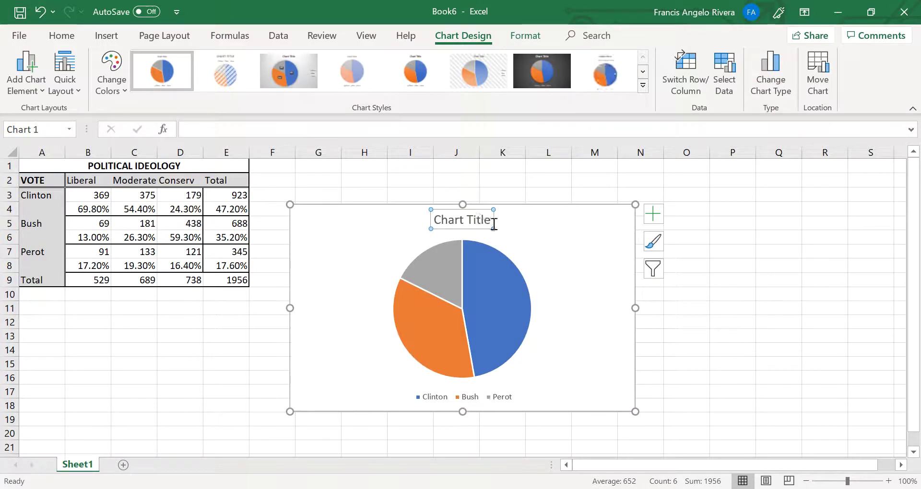
pyautogui.moveTo(489, 219); pyautogui.dragTo(442, 219)
pyautogui.write('1994 General')
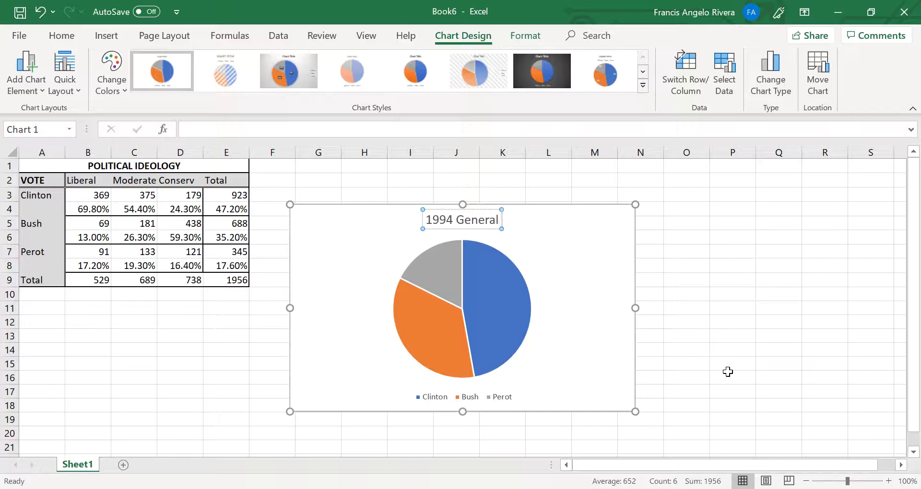
pyautogui.write(' Social Survey')
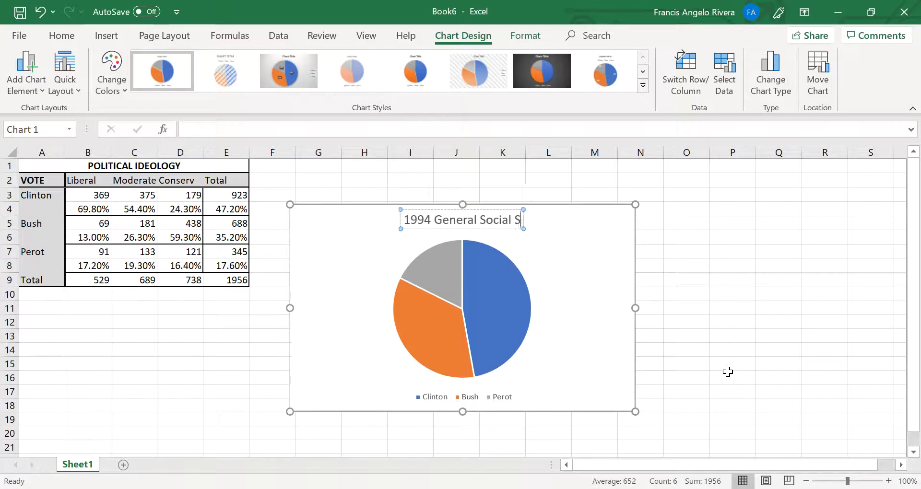
# Hide the legend and add Outside End callout labels: Clinton 47%, Bush 35%, Perot 18%.
pyautogui.click(621, 261)
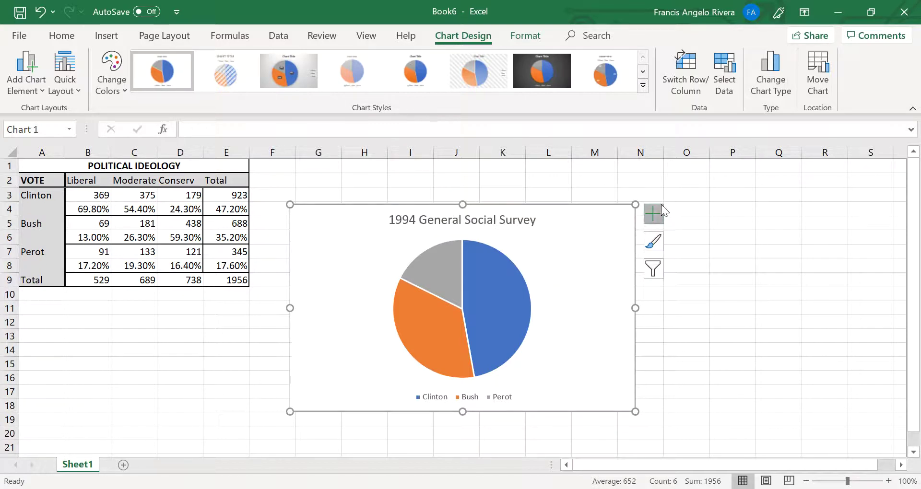
pyautogui.click(661, 208)
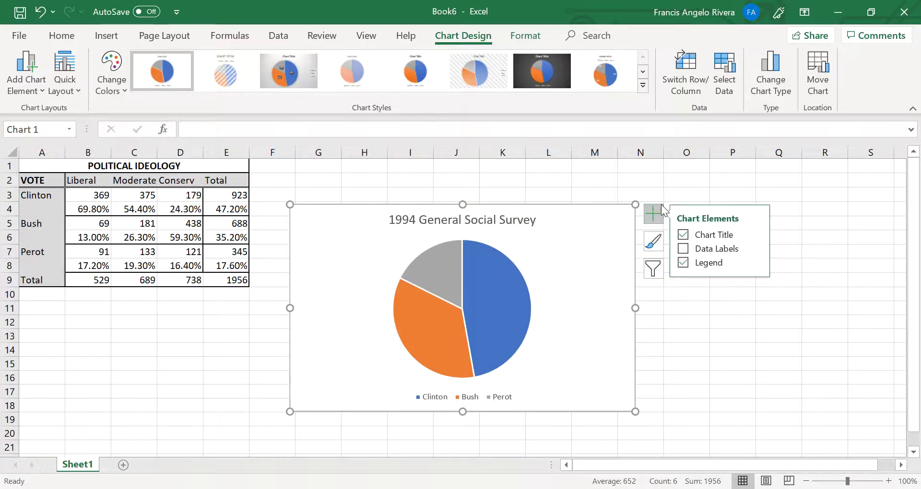
pyautogui.click(683, 263)
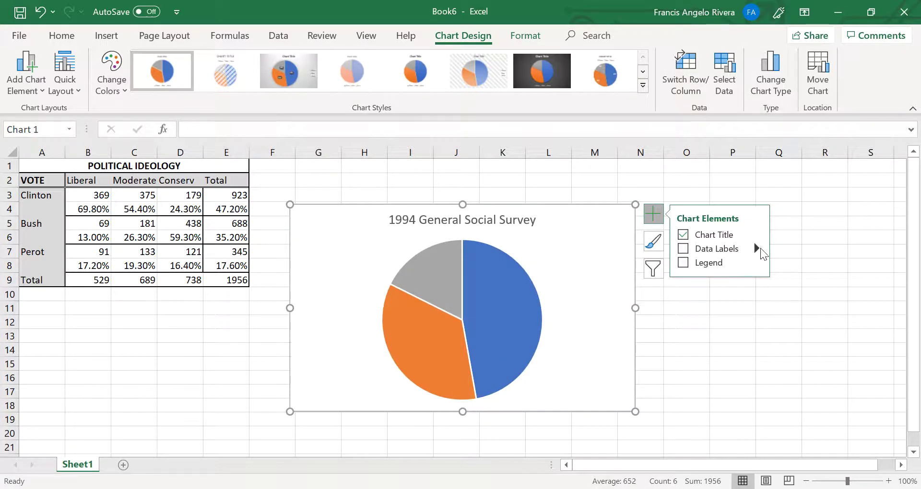
pyautogui.click(761, 249)
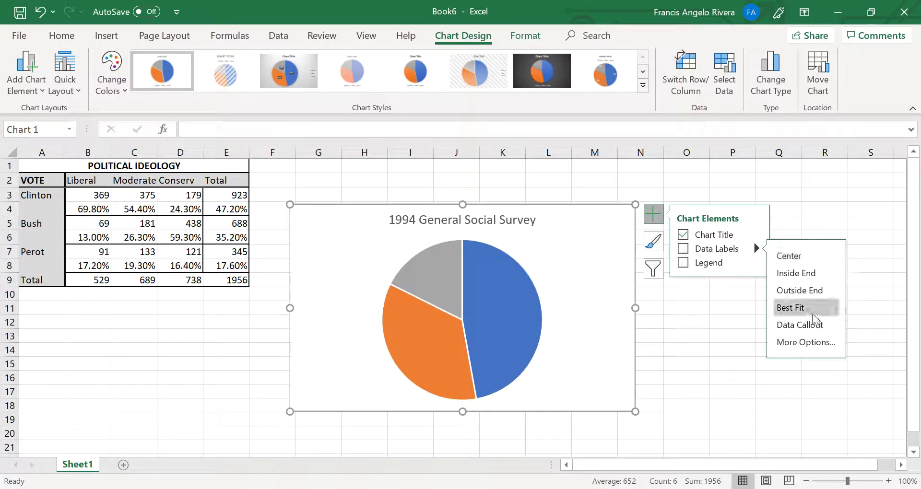
pyautogui.click(805, 327)
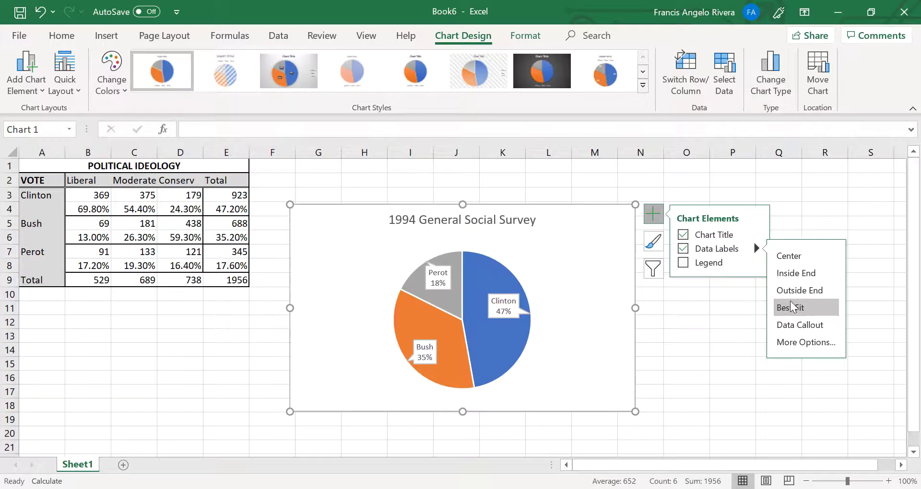
pyautogui.click(799, 290)
pyautogui.click(658, 364)
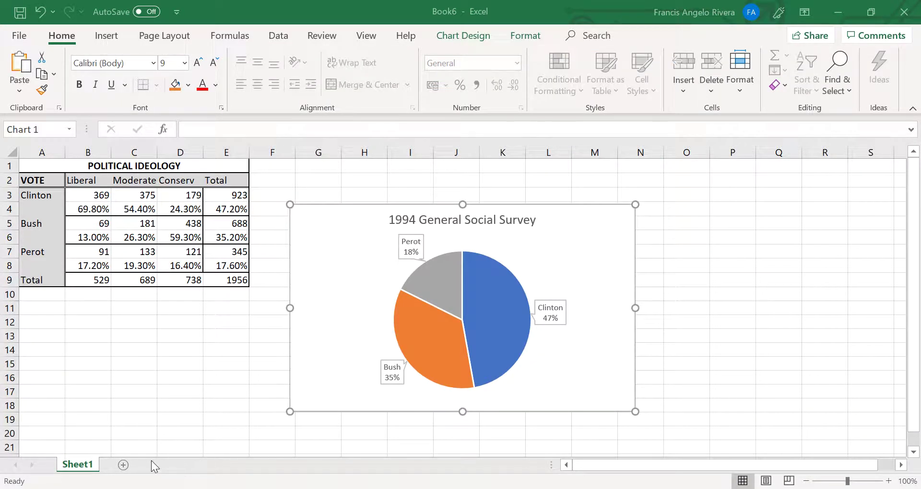
# Add a new blank worksheet and rename it 'GSS Vote'.
pyautogui.click(122, 465)
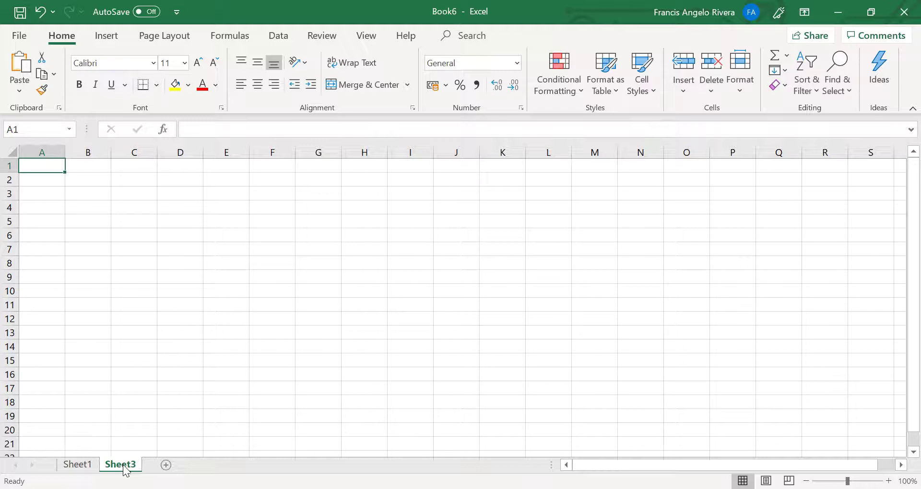
pyautogui.rightClick(123, 468)
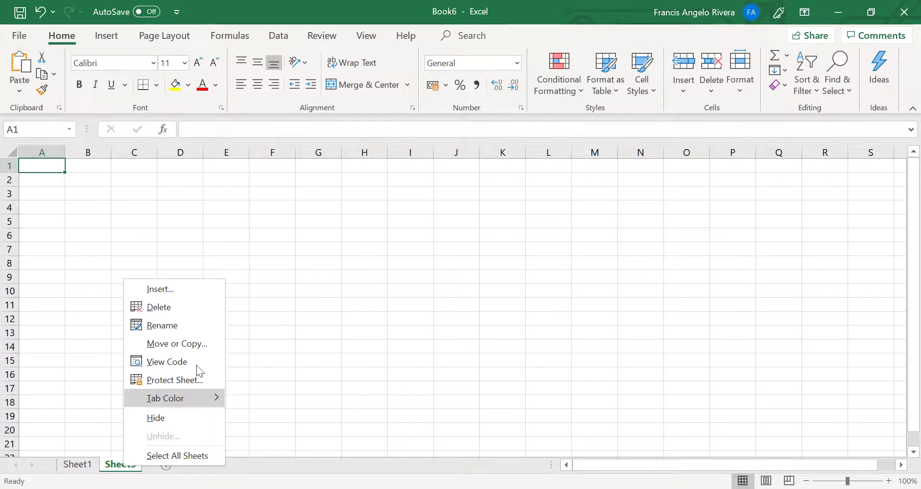
pyautogui.click(183, 325)
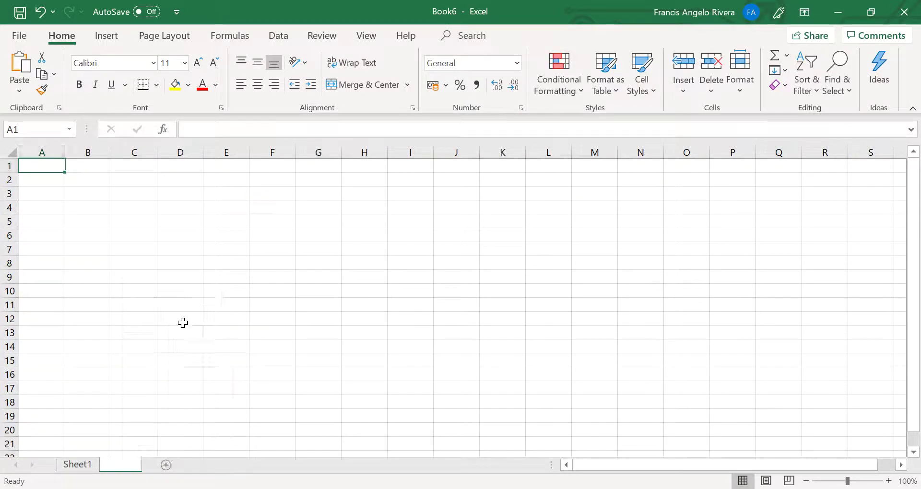
pyautogui.write('GSS Vote')
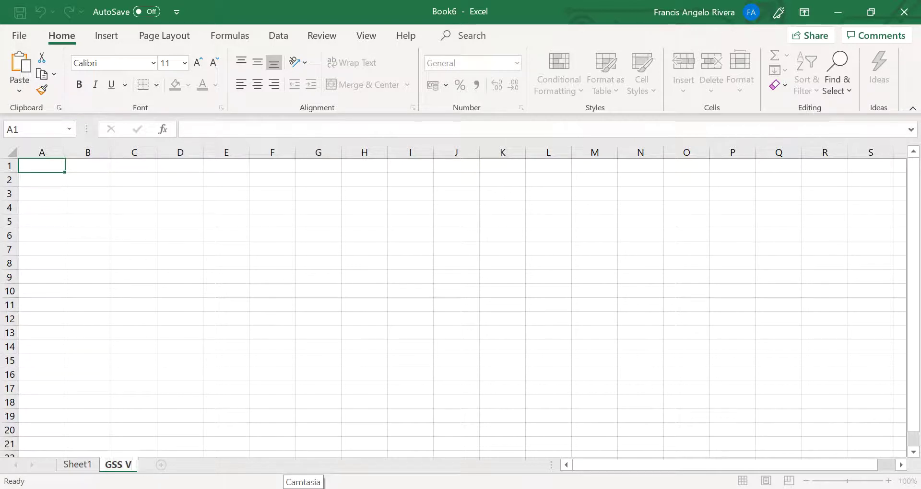
pyautogui.click(226, 388)
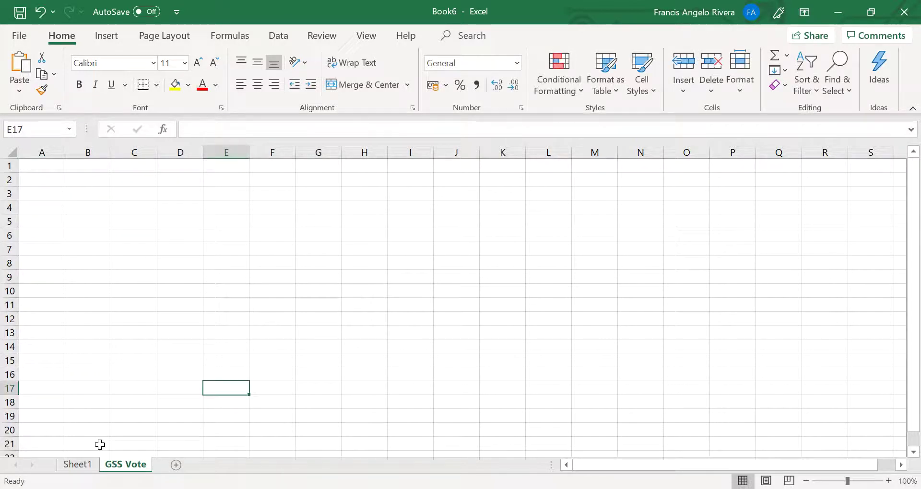
# Move the pie chart from Sheet1 to the top-left corner of the GSS Vote sheet.
pyautogui.click(76, 464)
pyautogui.click(686, 336)
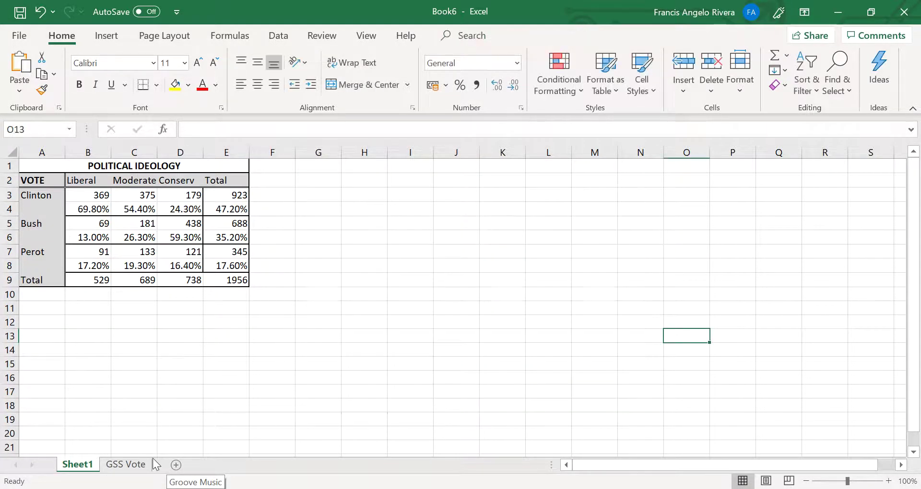
pyautogui.click(126, 464)
pyautogui.click(137, 278)
pyautogui.hotkey('ctrl', 'v')
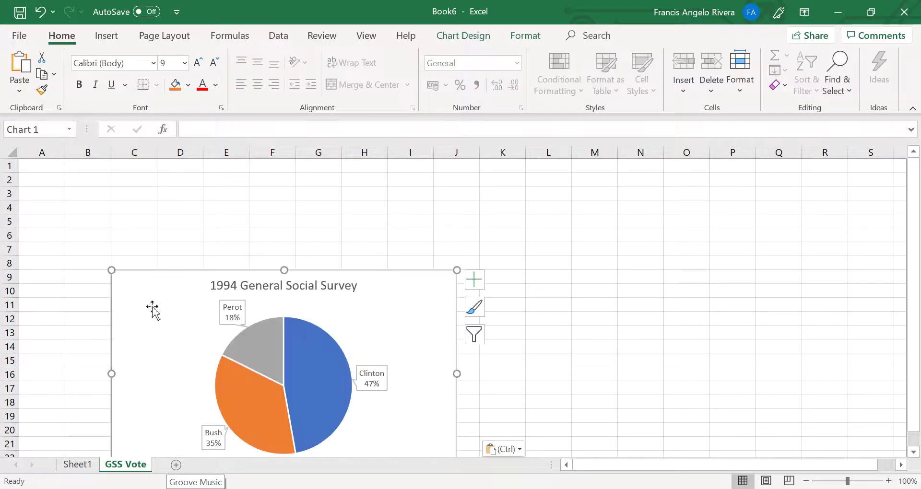
pyautogui.moveTo(408, 325); pyautogui.dragTo(344, 223)
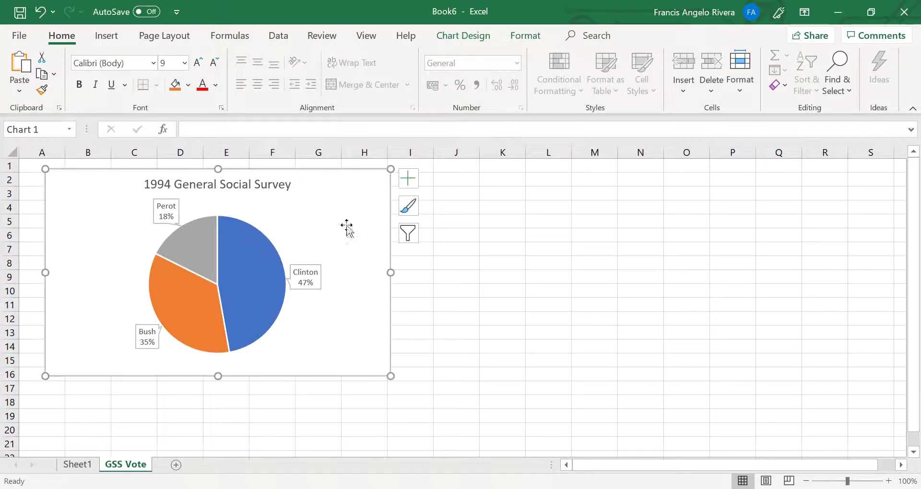
pyautogui.click(79, 464)
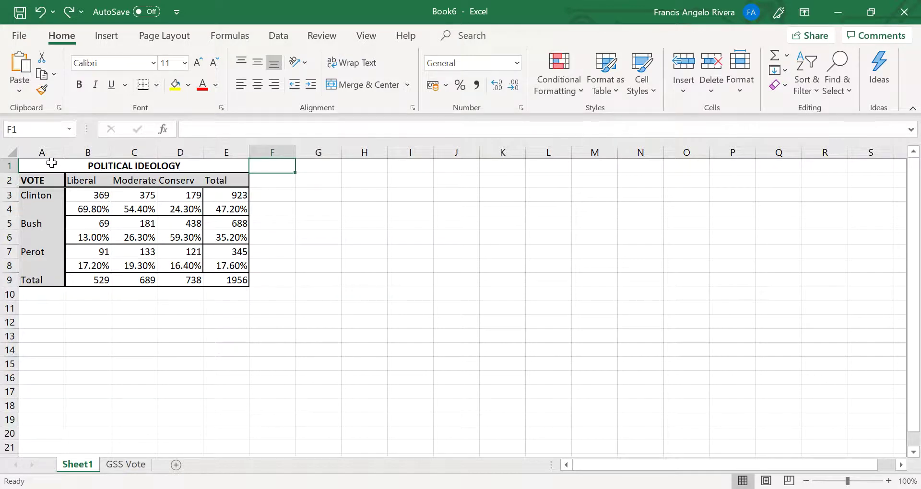
# Copy the vote table range A1:E9 and bring up the Word memo on the 1992 Presidential Vote.
pyautogui.moveTo(48, 163); pyautogui.dragTo(67, 280)
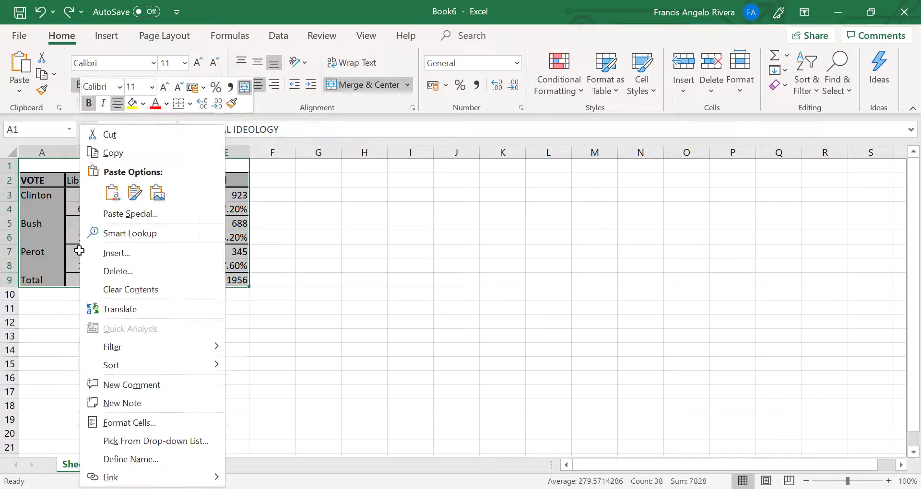
pyautogui.click(134, 155)
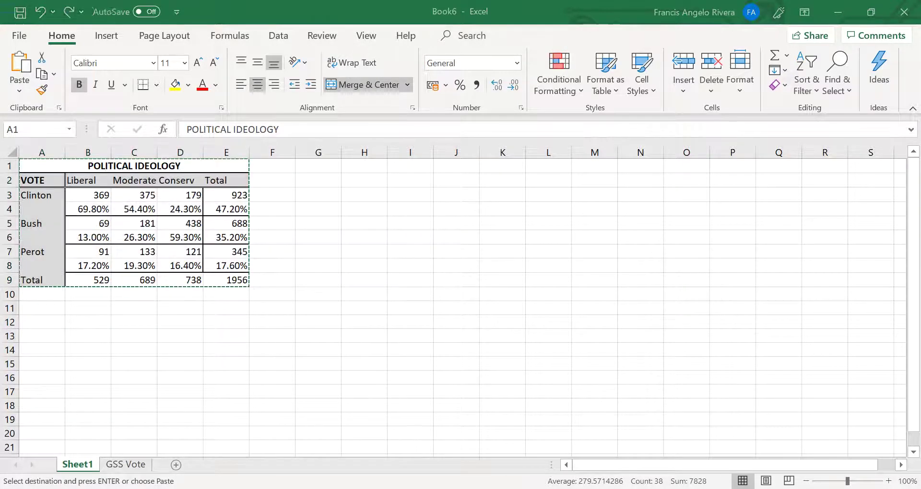
pyautogui.hotkey('alt', 'Tab')
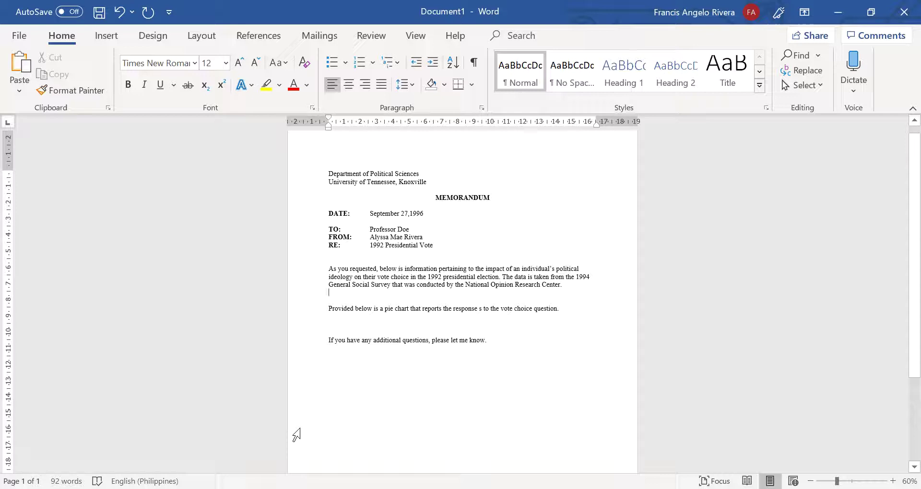
# Paste the POLITICAL IDEOLOGY table as a centred picture on a new line below the intro paragraph.
pyautogui.press('Return')
pyautogui.rightClick(373, 319)
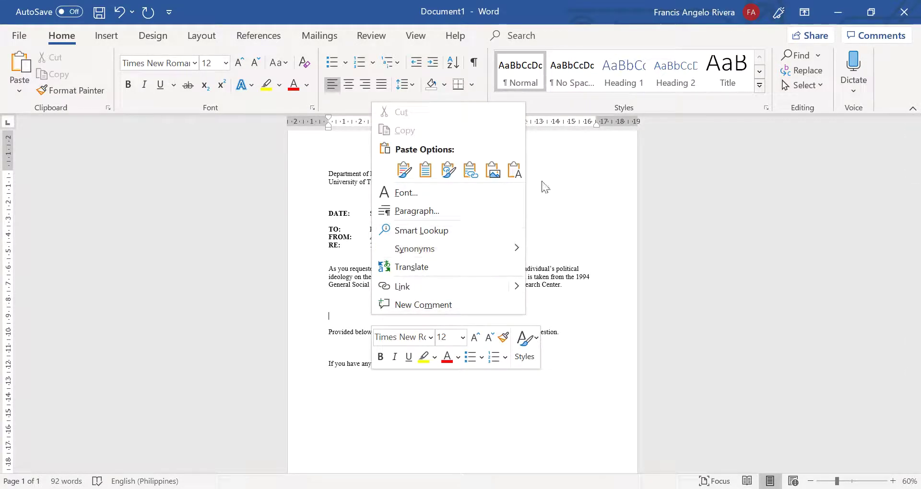
pyautogui.click(496, 171)
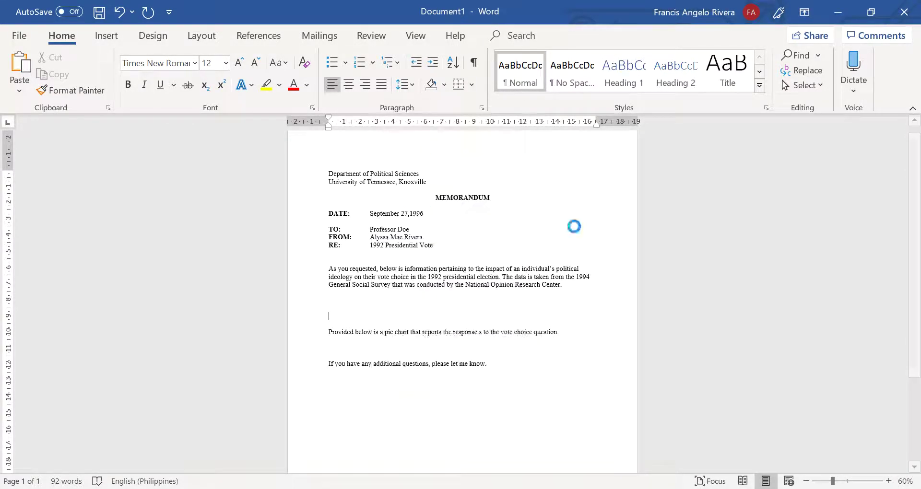
pyautogui.click(474, 312)
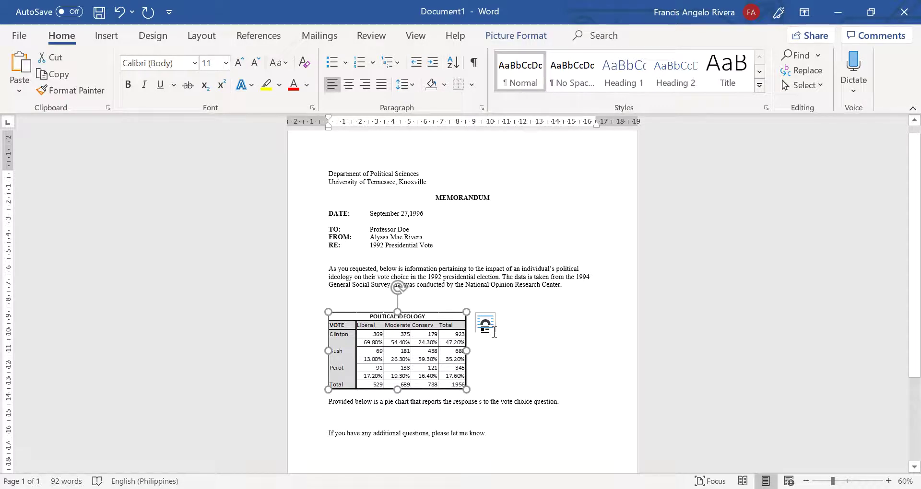
pyautogui.hotkey('ctrl', 'e')
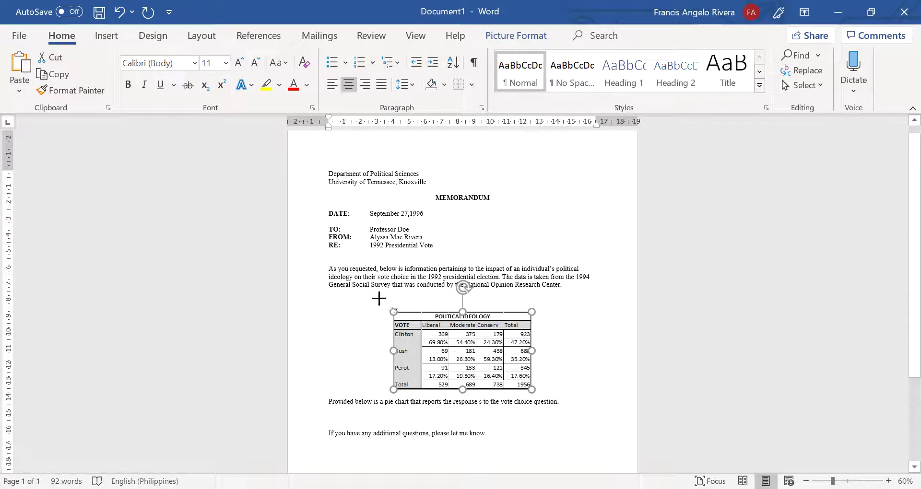
pyautogui.moveTo(379, 298); pyautogui.dragTo(379, 298)
# Add blank lines below the pie chart sentence to make room for the chart.
pyautogui.scroll(-3, 452, 368)
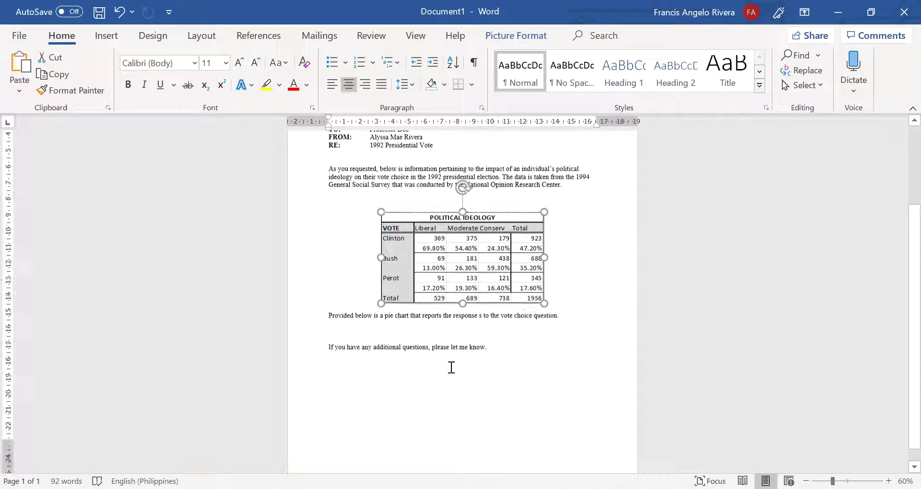
pyautogui.scroll(-1, 451, 367)
pyautogui.click(383, 317)
pyautogui.press('Return')
pyautogui.press('Return')
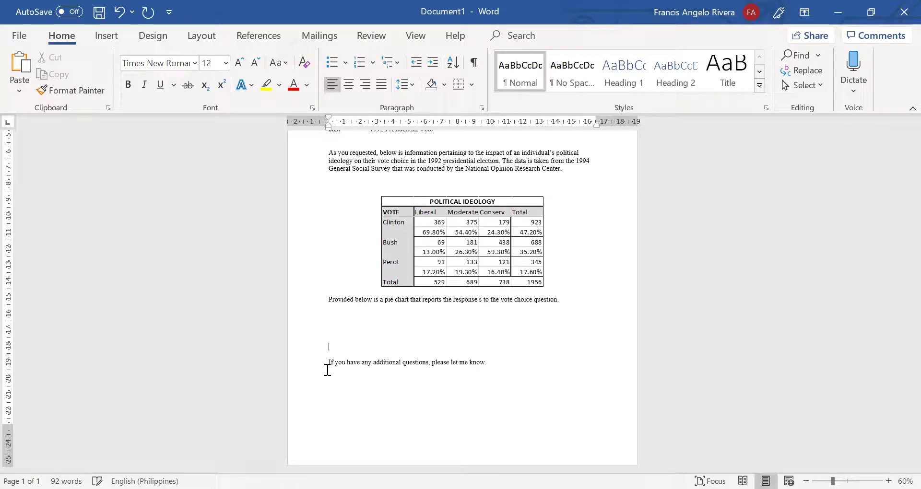
pyautogui.press('Return')
pyautogui.press('Return')
pyautogui.press('Return')
pyautogui.press('Return')
# Copy the pie chart from Excel's GSS Vote sheet and return to Word.
pyautogui.hotkey('alt', 'Tab')
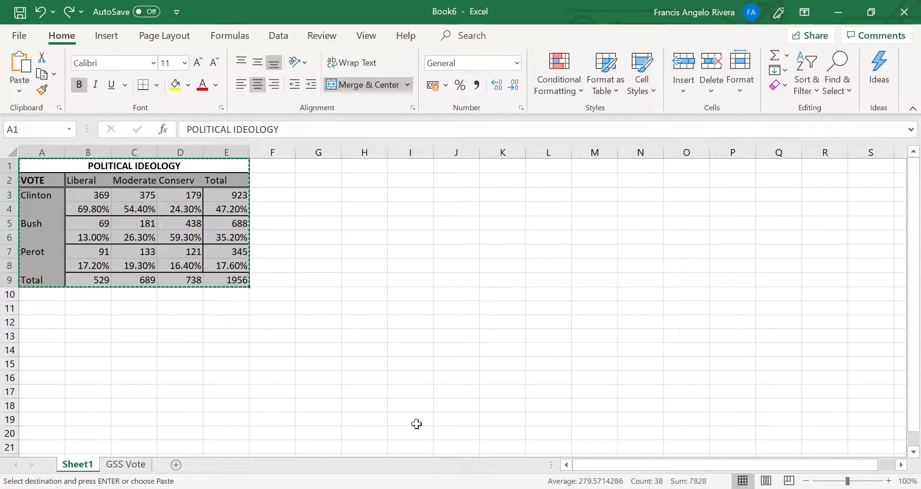
pyautogui.click(125, 464)
pyautogui.click(315, 201)
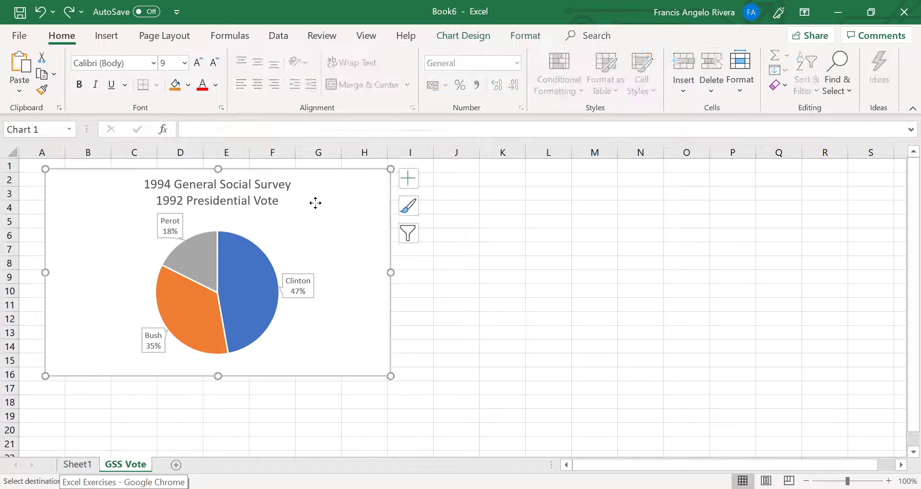
pyautogui.rightClick(314, 201)
pyautogui.click(349, 169)
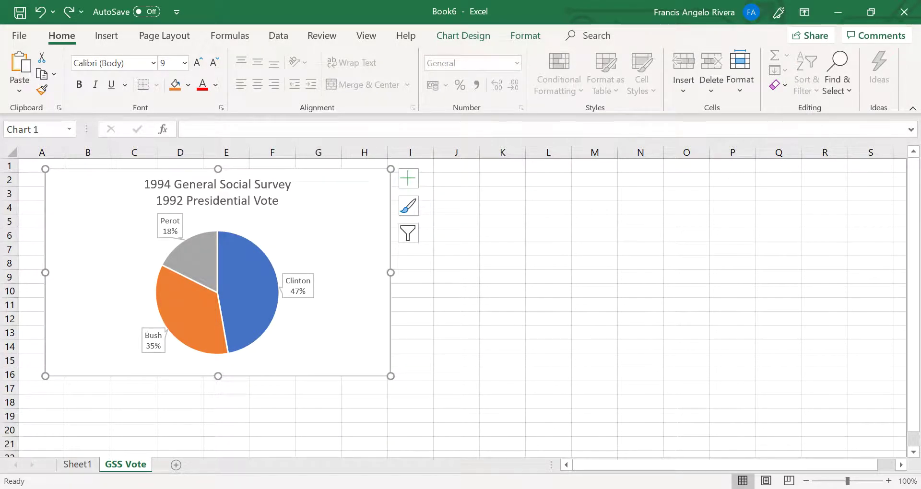
pyautogui.hotkey('alt', 'Tab')
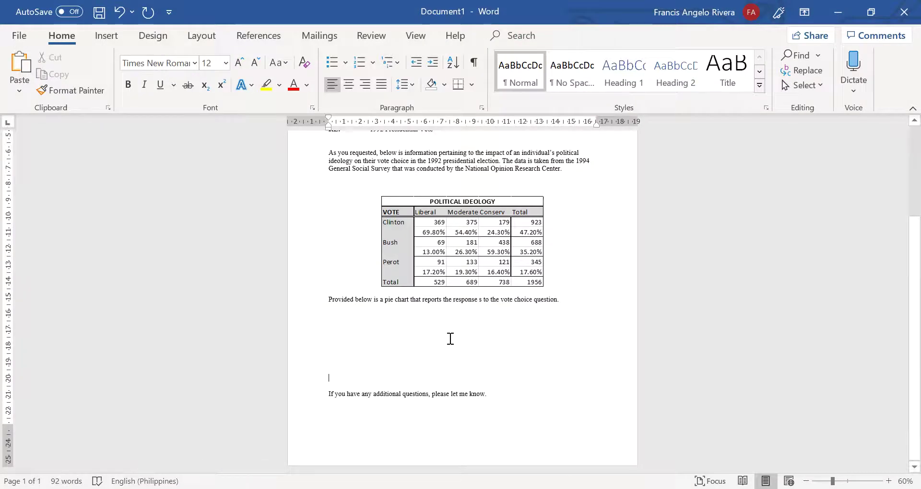
# Paste the pie chart as a centred picture on the blank line below its sentence.
pyautogui.rightClick(434, 318)
pyautogui.click(558, 171)
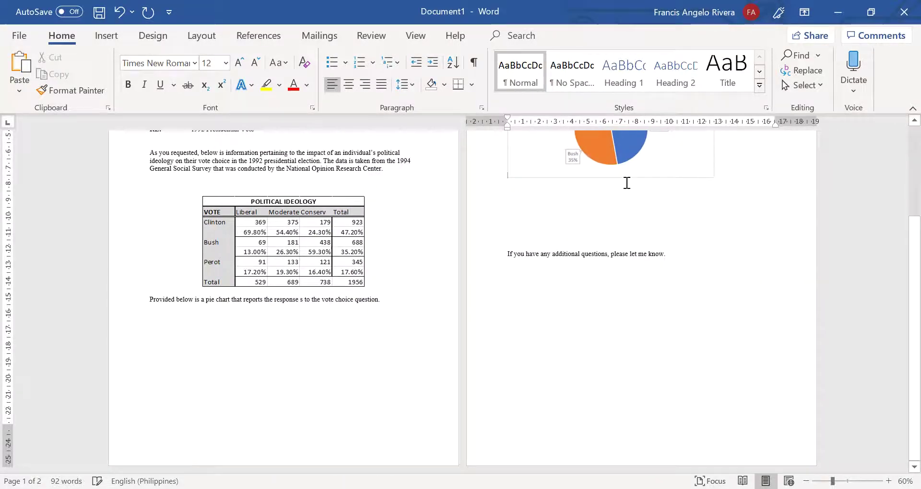
pyautogui.click(627, 180)
pyautogui.scroll(1, 592, 279)
pyautogui.scroll(2, 593, 279)
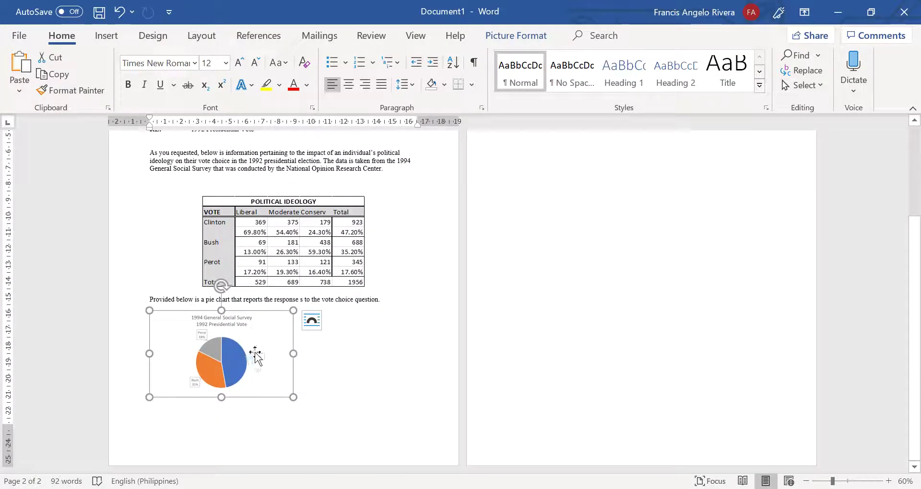
pyautogui.hotkey('ctrl', 'e')
# Delete the empty line above the table picture.
pyautogui.scroll(1, 288, 288)
pyautogui.click(230, 197)
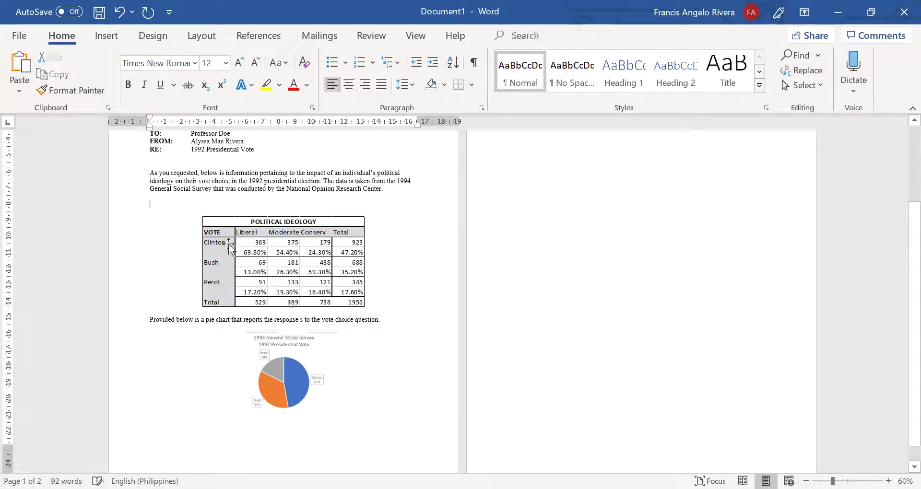
pyautogui.press('BackSpace')
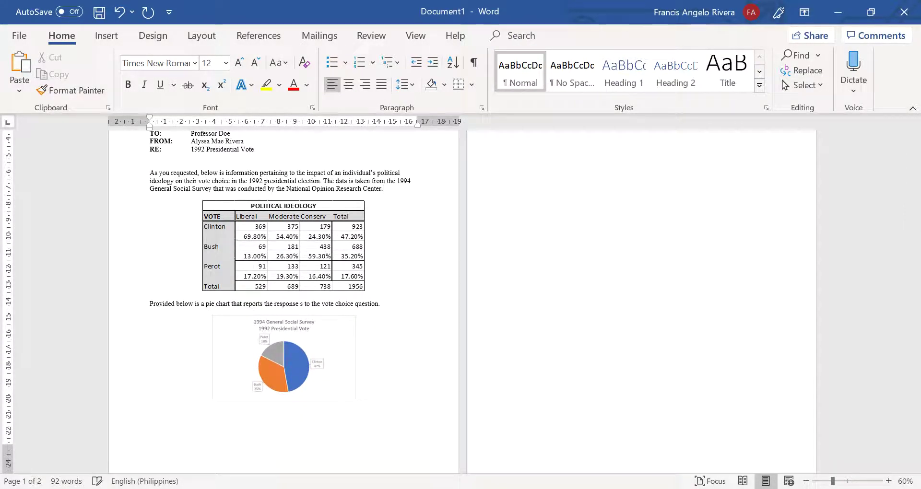